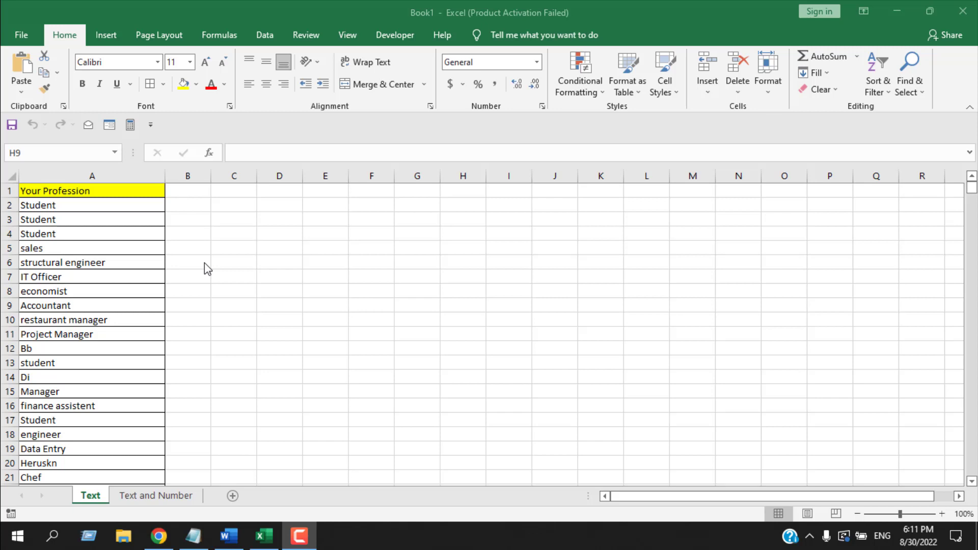
Review the profession list and the Text and Number sheet data, then select column A on the Text sheet
click(39, 209)
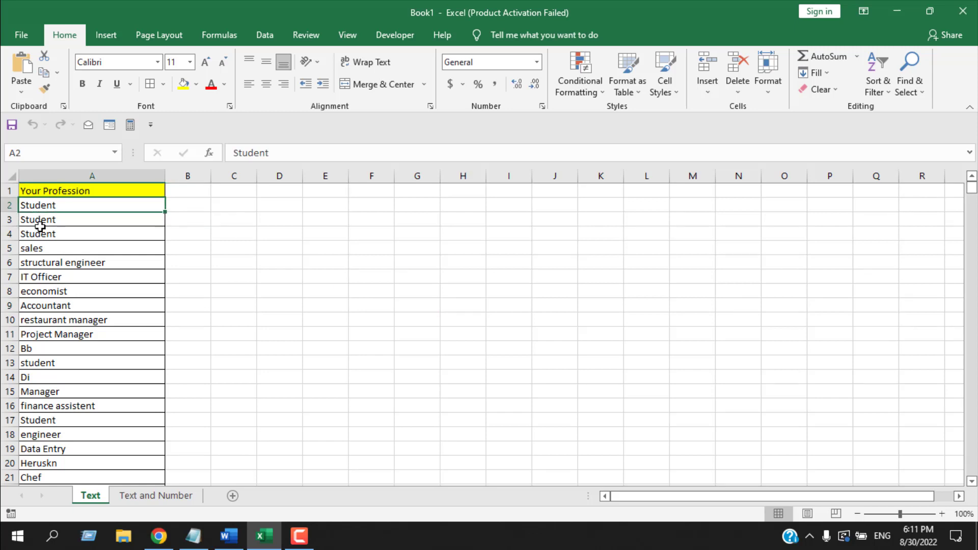
click(188, 332)
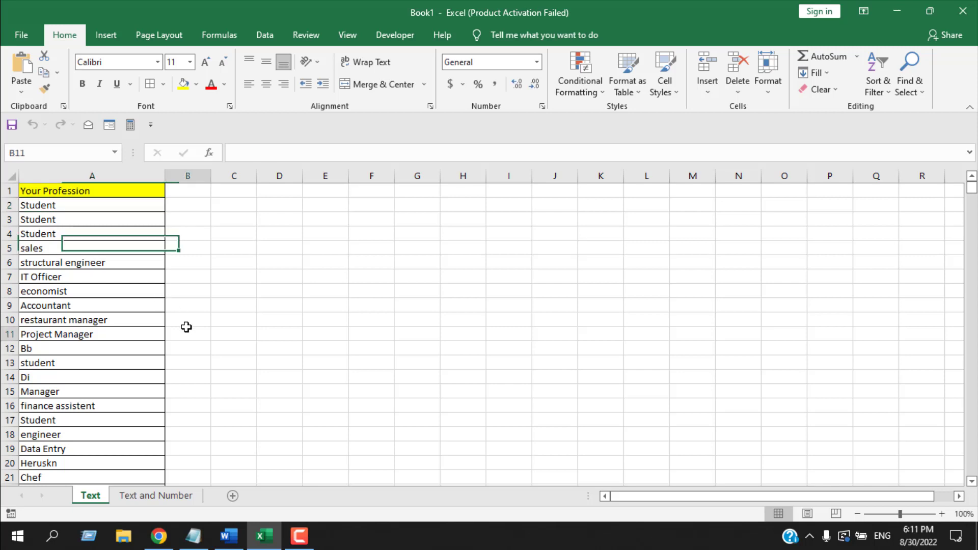
click(163, 495)
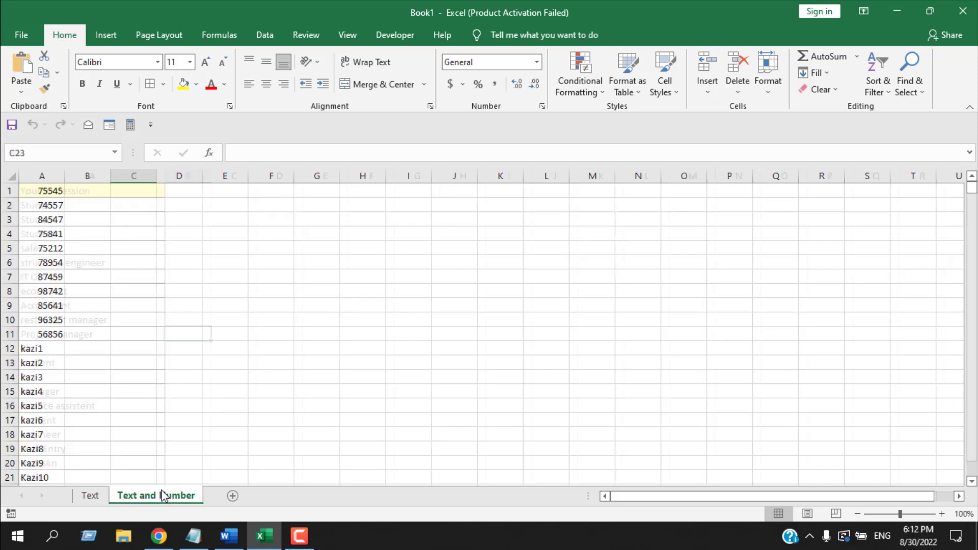
click(29, 196)
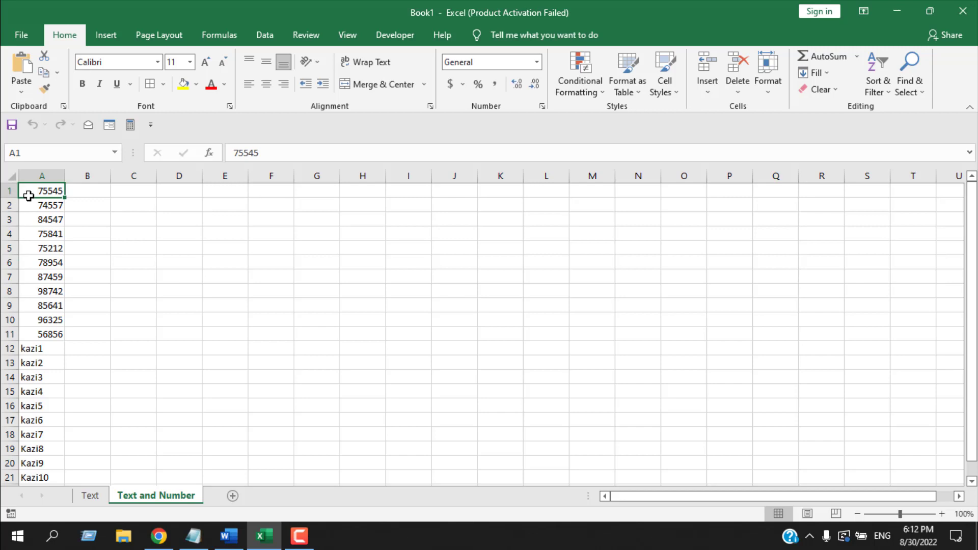
click(60, 436)
click(90, 495)
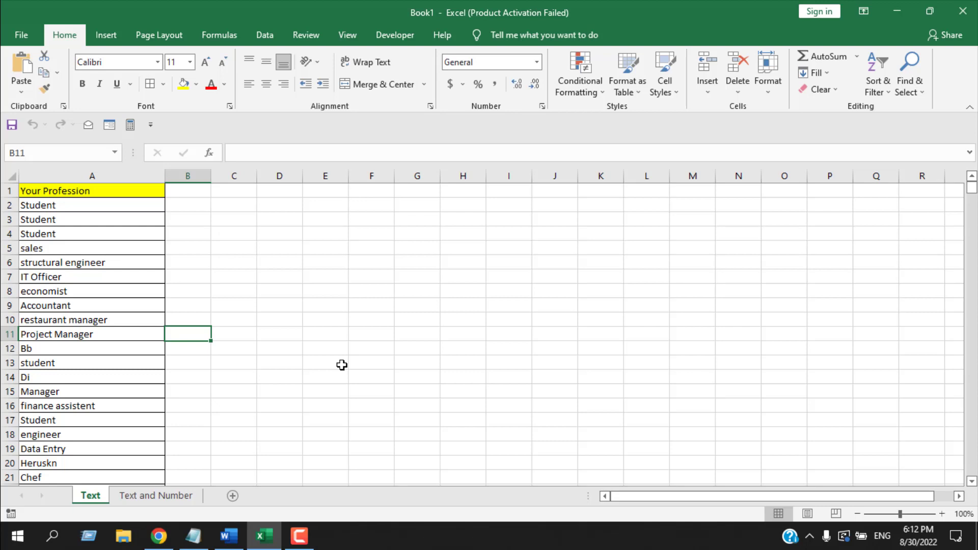
click(108, 177)
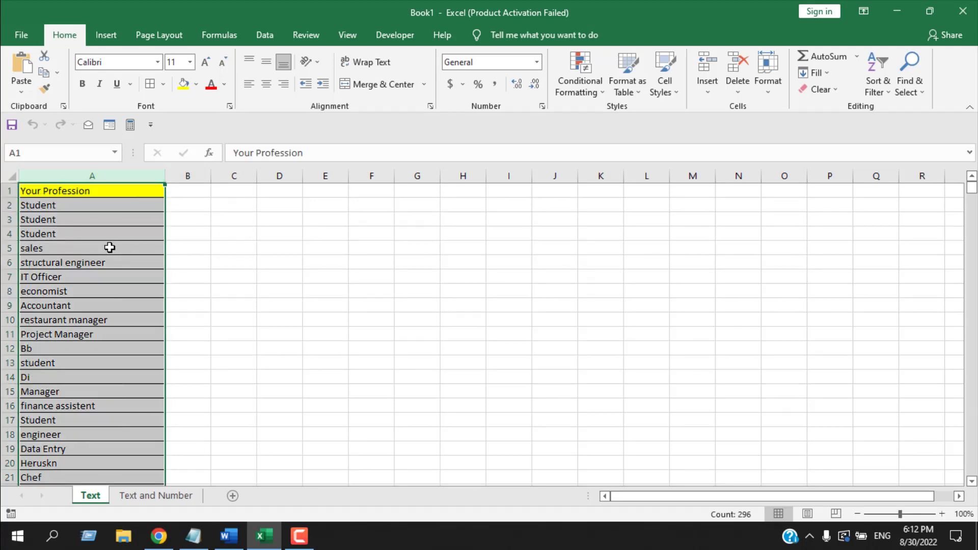
scroll(123, 283, down, 8)
scroll(122, 283, up, 8)
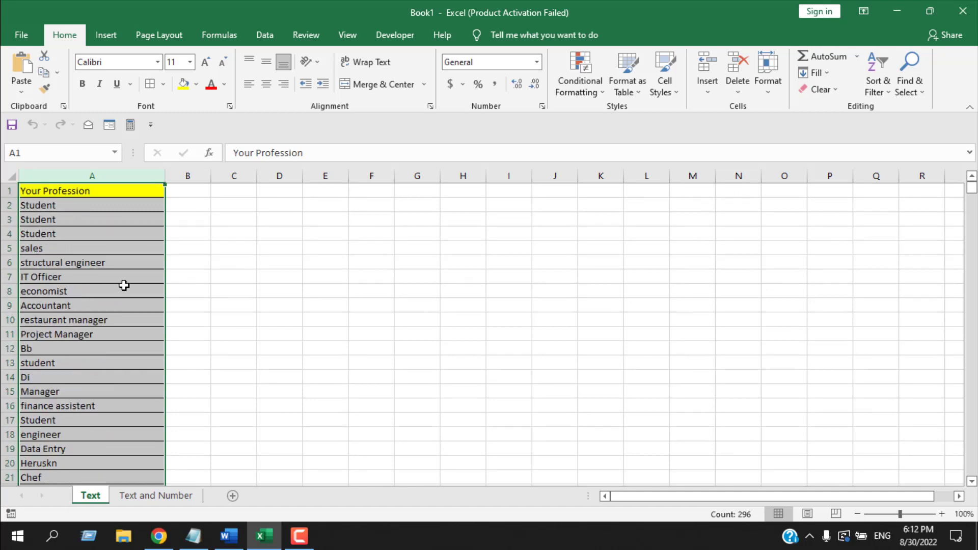
Start a COUNTIF formula in E3 over the range A2:A296
click(314, 225)
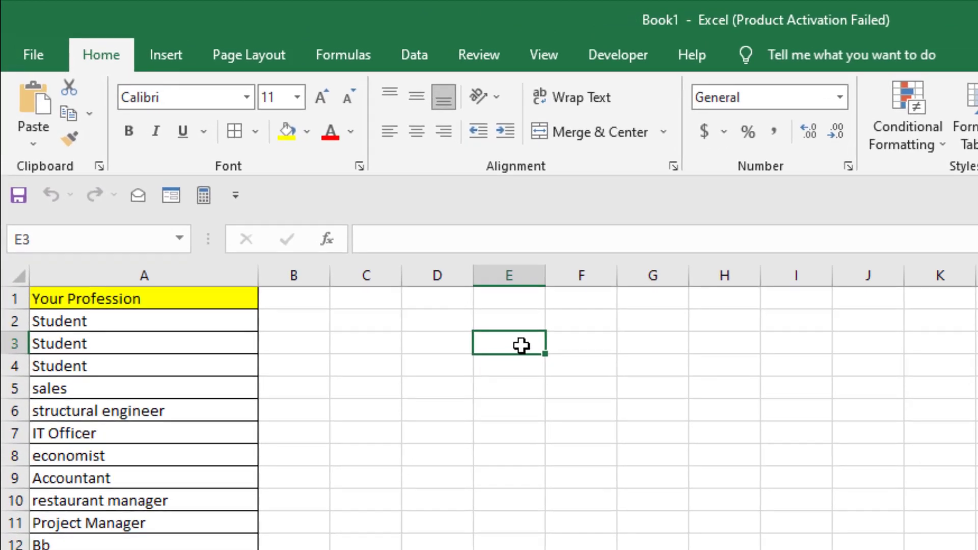
text(=)
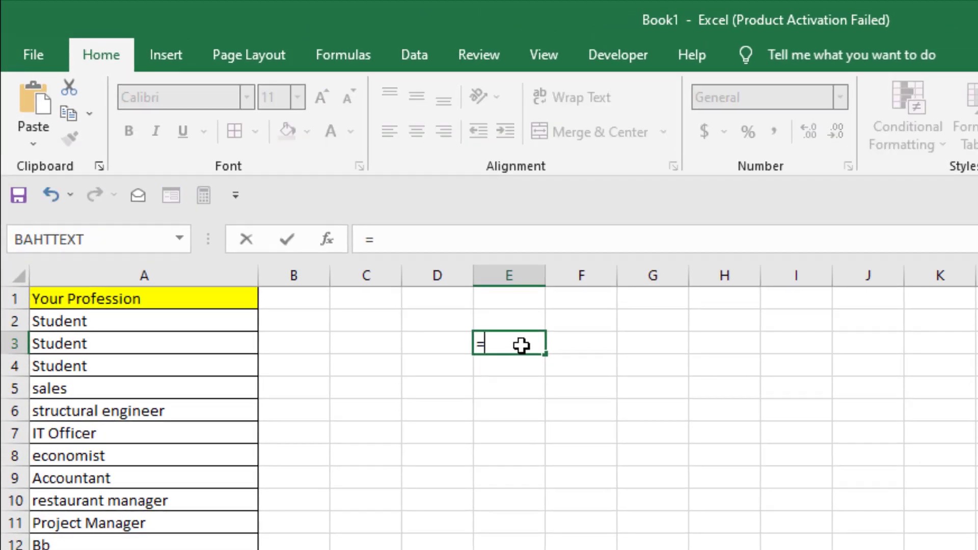
text(C)
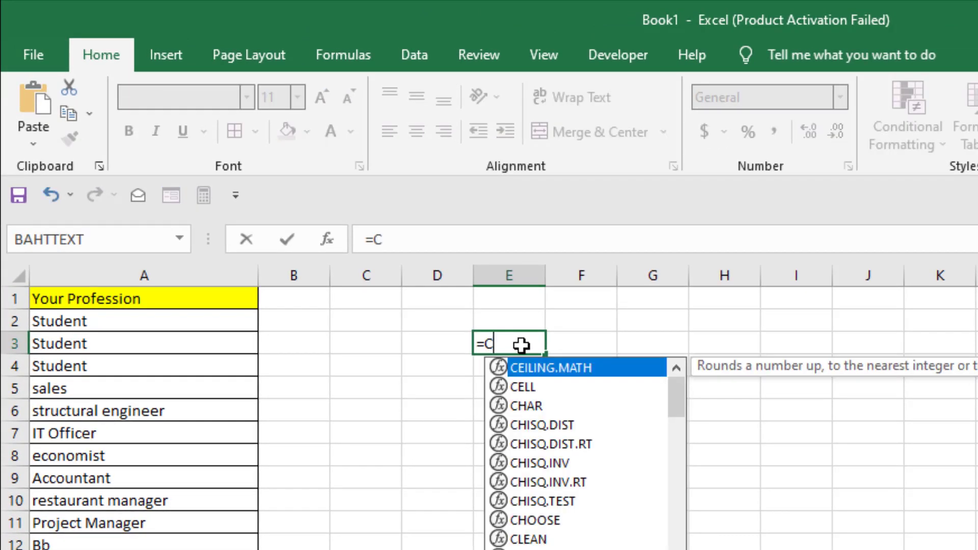
text(OUNT)
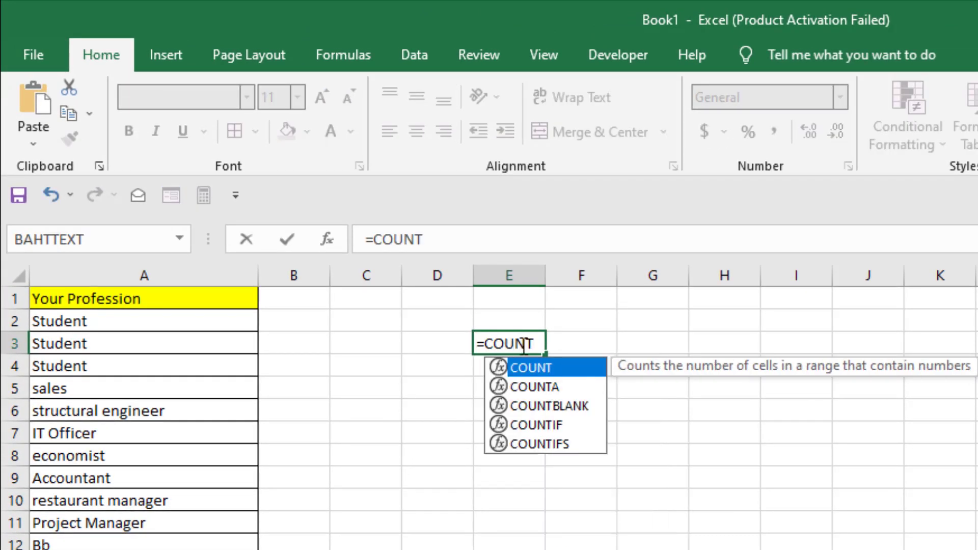
double_click(556, 424)
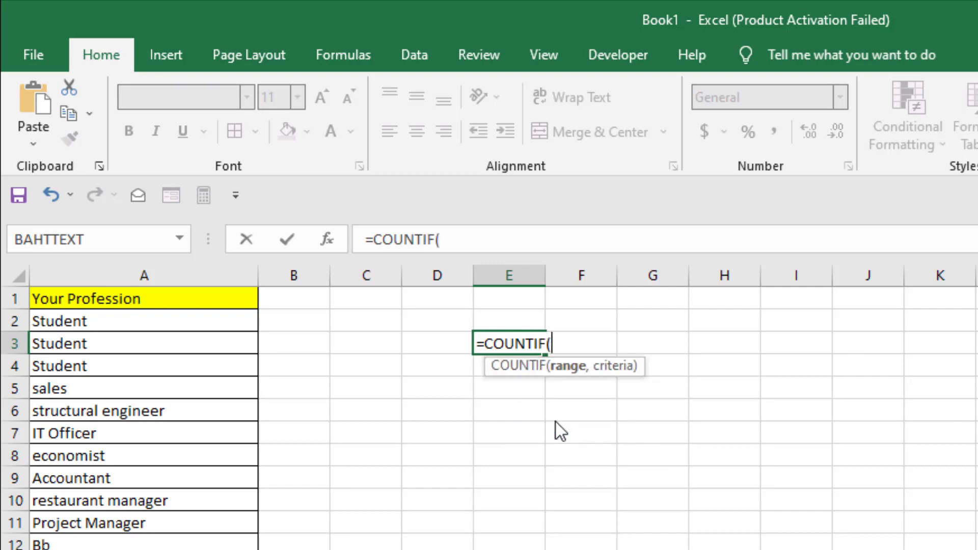
click(192, 319)
key(ctrl+shift+Down)
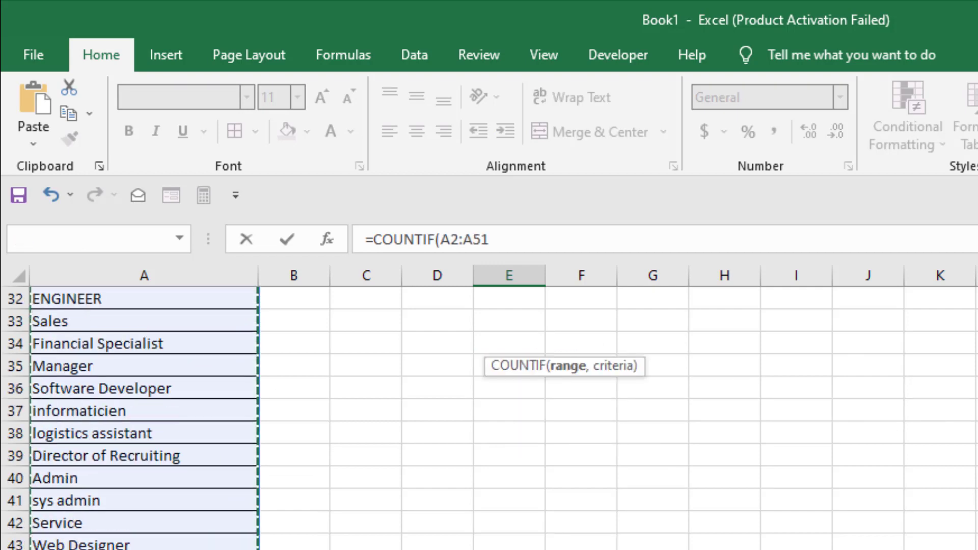
key(ctrl+shift+Down)
key(ctrl+shift+Down)
key(ctrl+shift+Down)
key(ctrl+shift+Down)
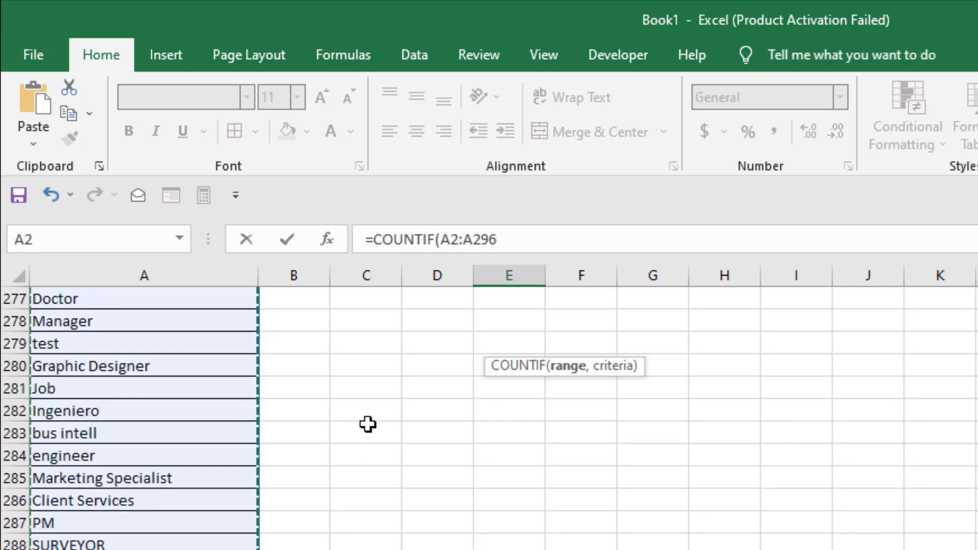
Add the criteria "S*" and enter the formula, returning 77
click(494, 243)
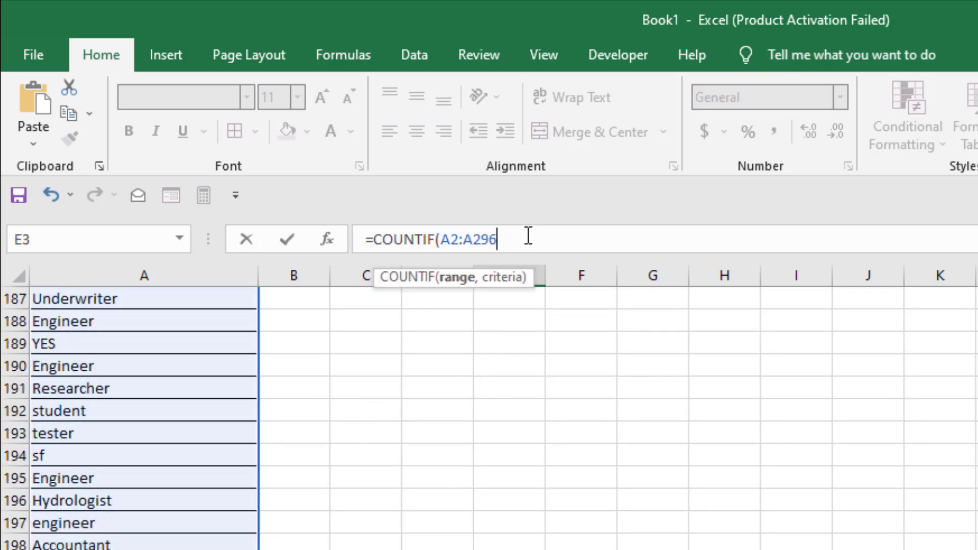
text(,)
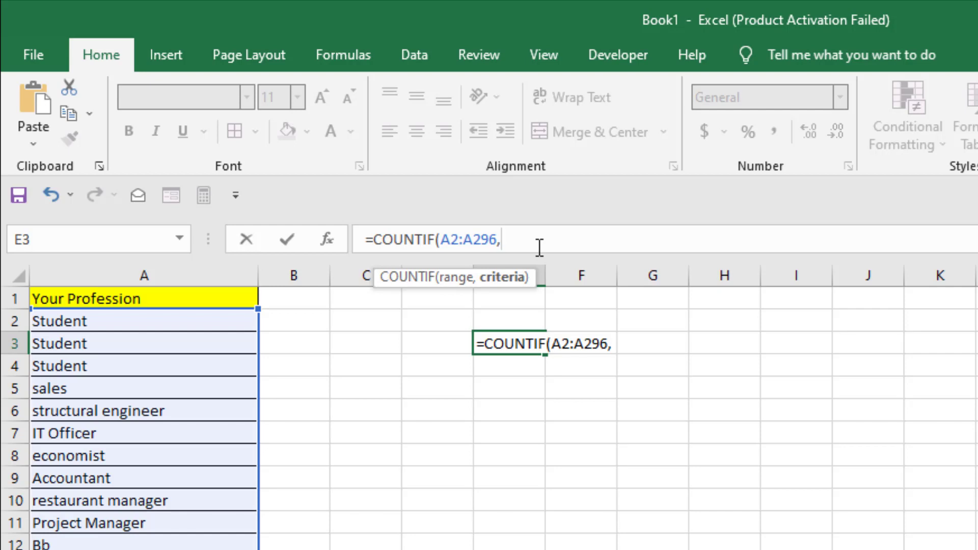
text("")
text(S)
text(*)
text("))
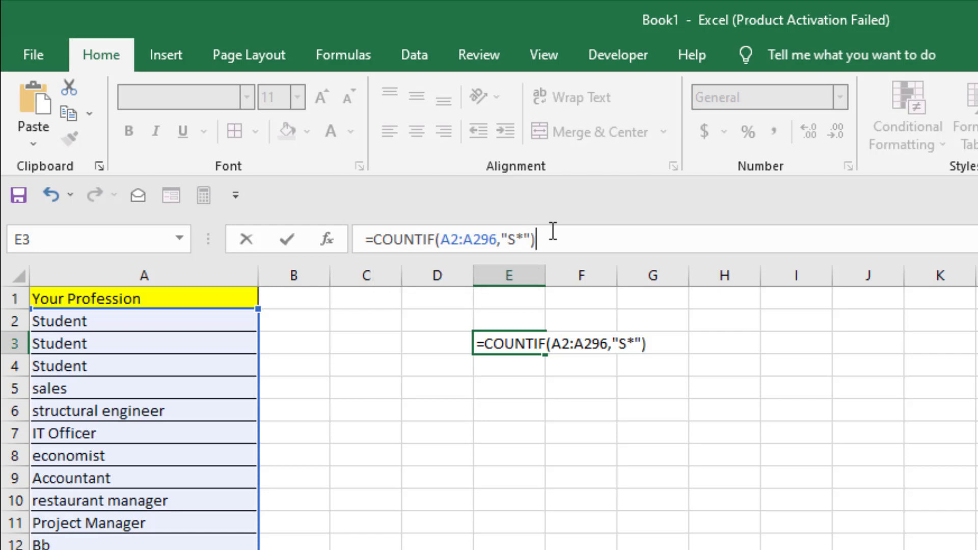
key(Return)
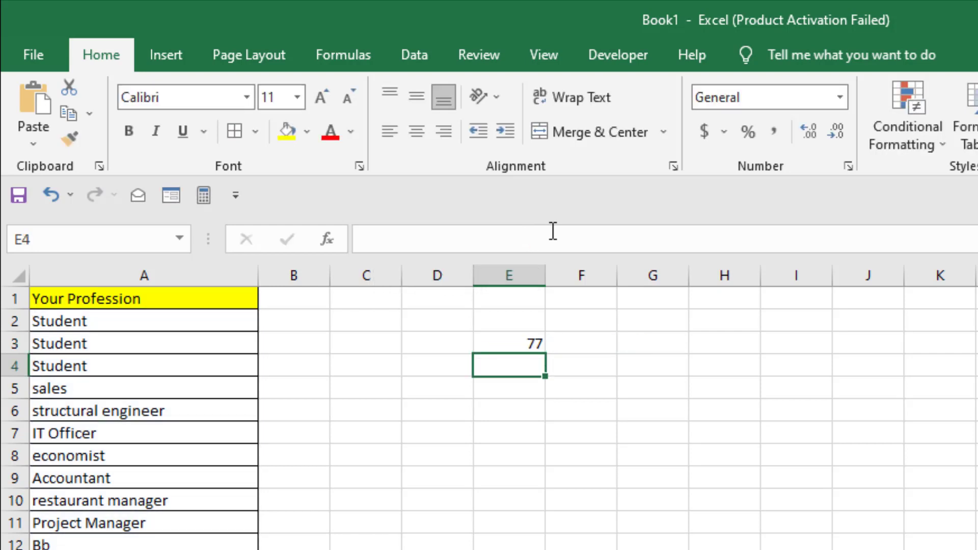
click(507, 342)
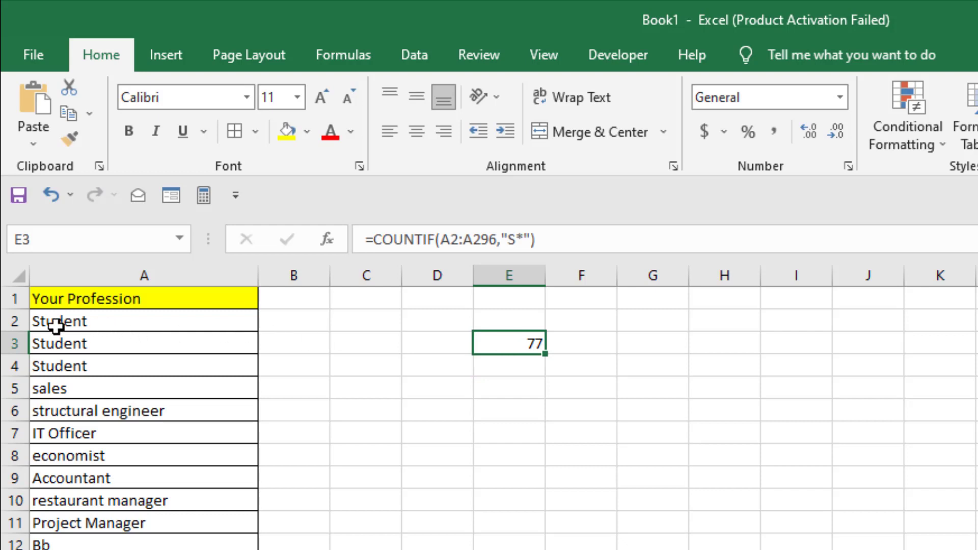
Change E3's COUNTIF criteria from "S*" to "*S", giving 15 professions ending in S
click(511, 240)
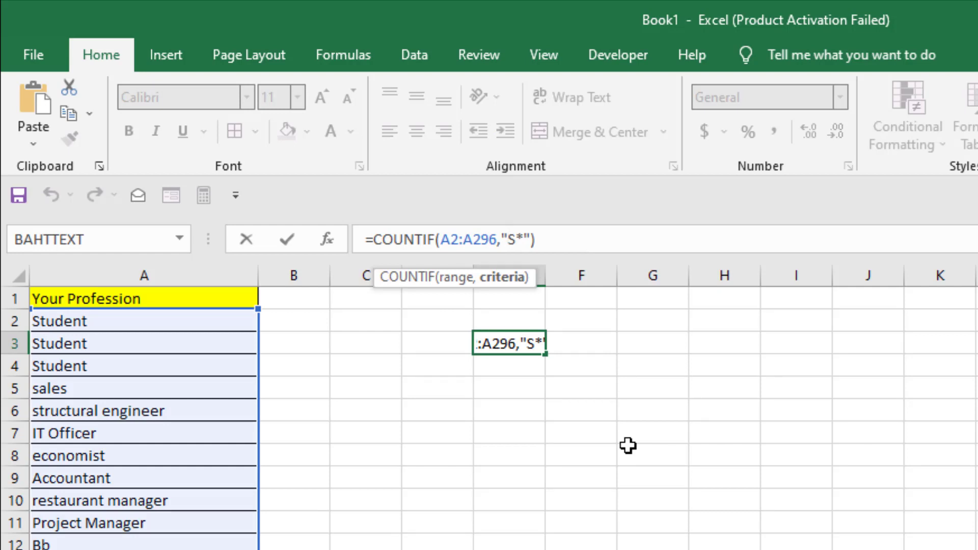
click(514, 248)
key(Delete)
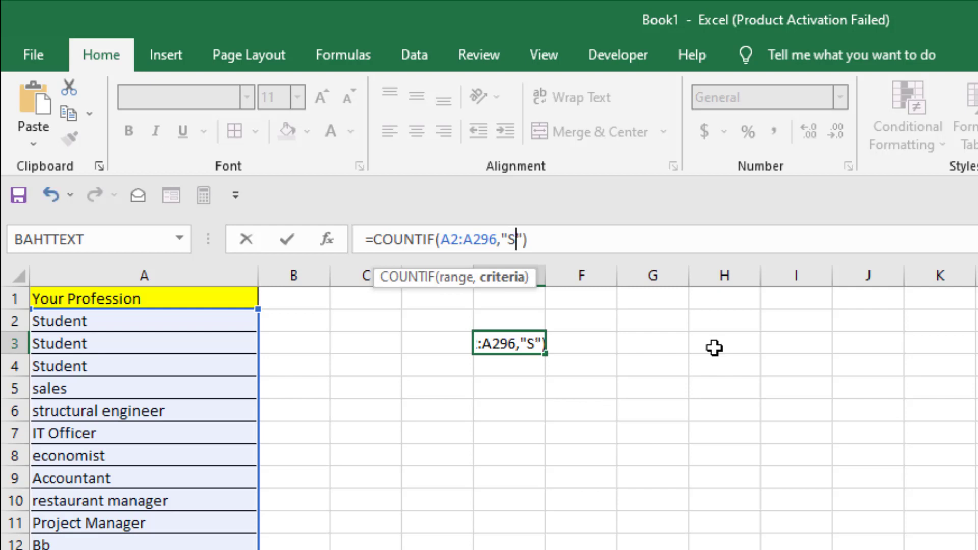
click(507, 240)
text(*)
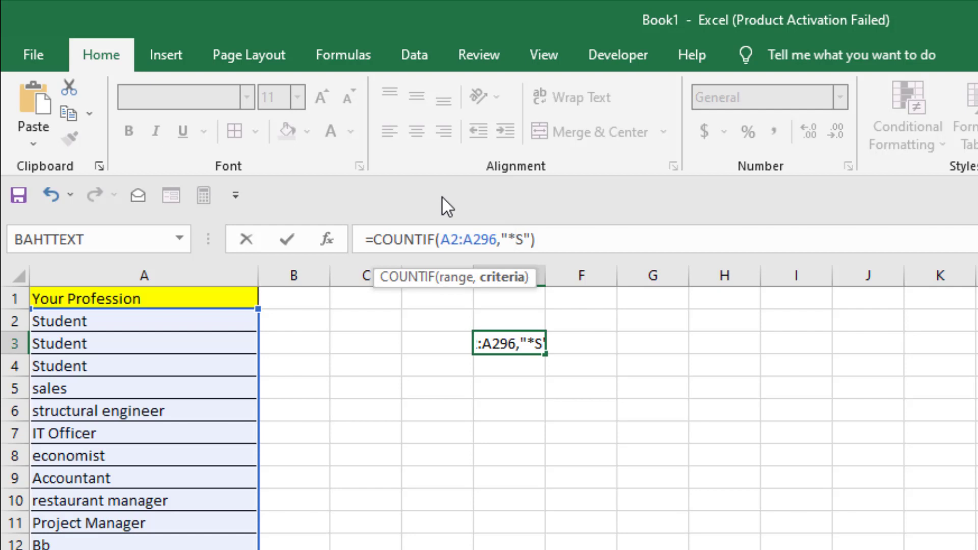
key(Return)
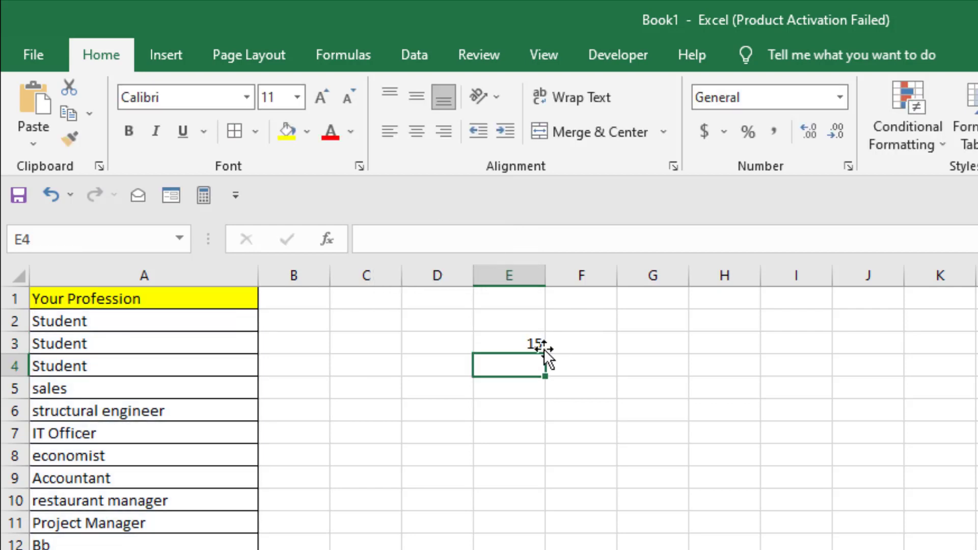
click(532, 344)
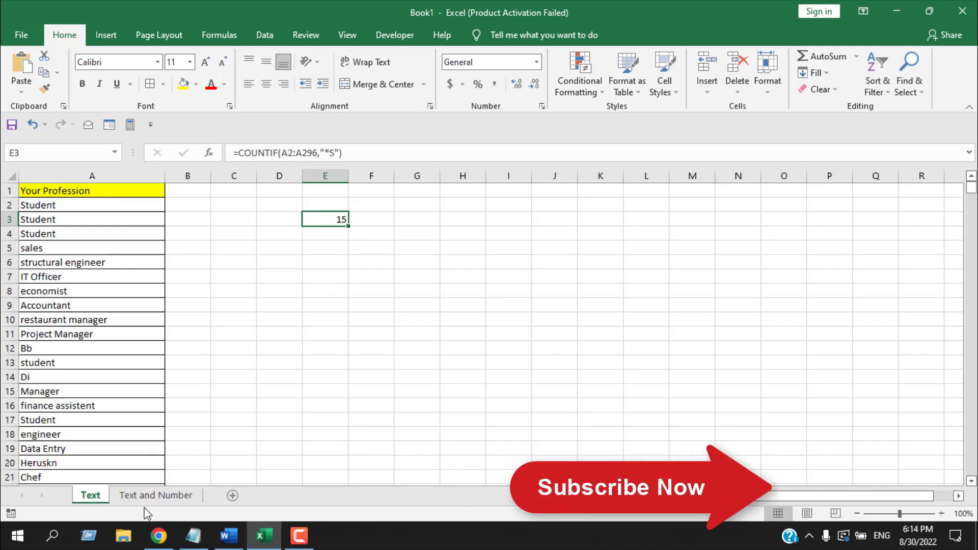
On the Text and Number sheet, review numbers A2:A11 and kazi1 in A12, then select E4
click(156, 495)
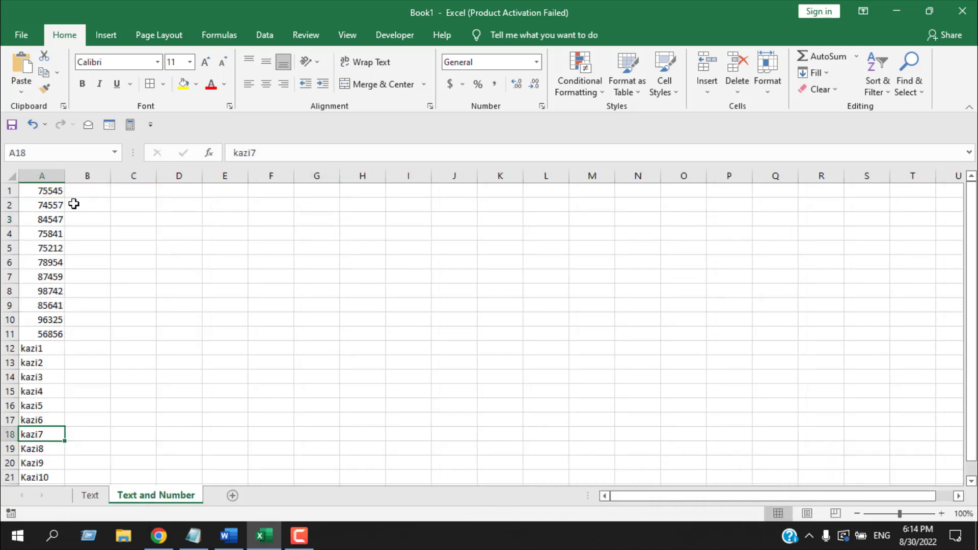
drag(50, 202, 43, 337)
click(42, 352)
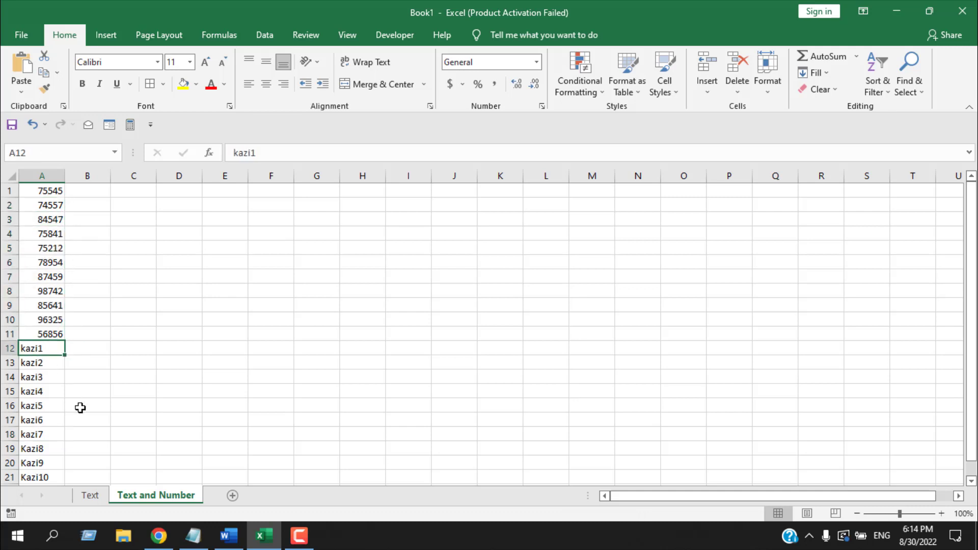
scroll(78, 406, down, 3)
scroll(148, 352, up, 3)
click(212, 234)
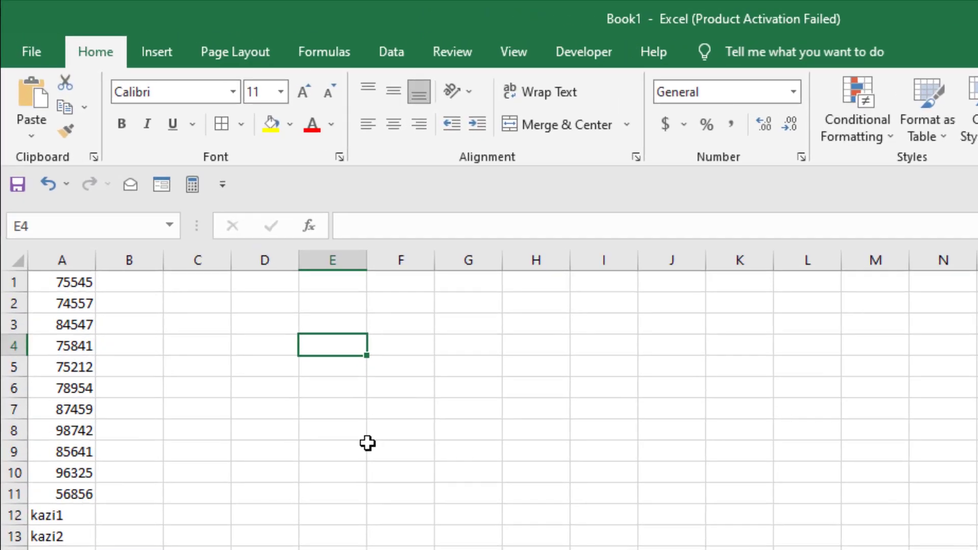
Start =SUMPRODUCT(--LEFT(A1:A21,1 in E4, selecting A1:A21 with the mouse
text(=)
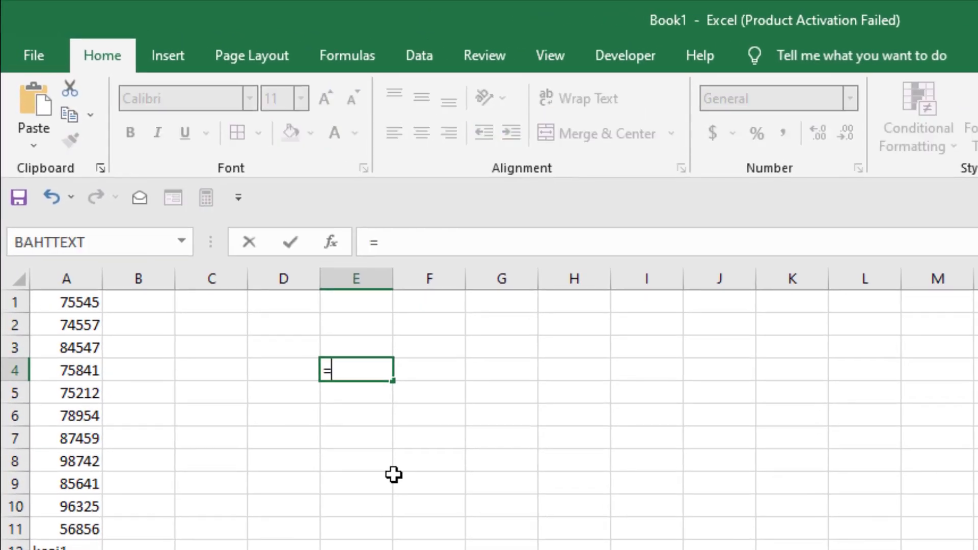
text(sUM)
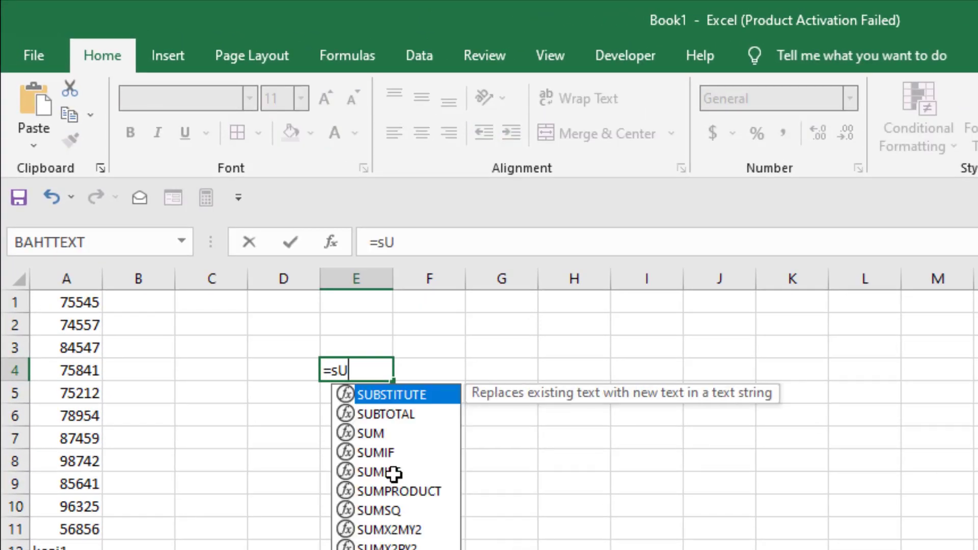
double_click(386, 453)
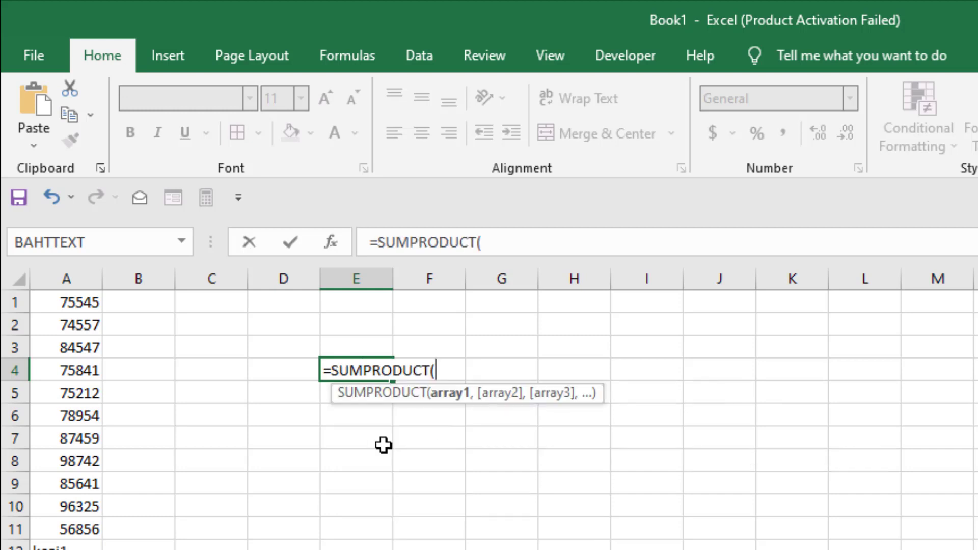
text(--)
text(LEFT)
key(BackSpace)
key(BackSpace)
key(BackSpace)
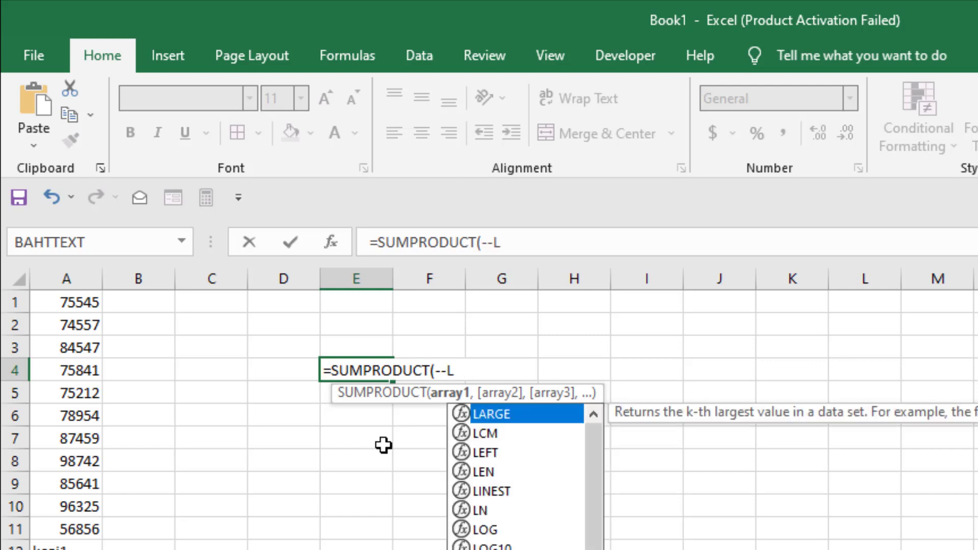
text(EFT()
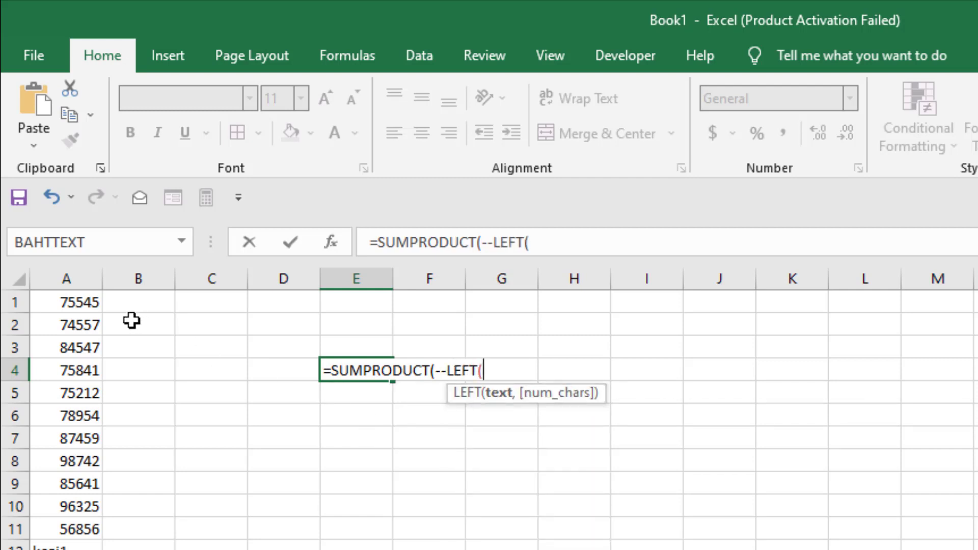
drag(76, 304, 76, 545)
scroll(583, 460, up, 1)
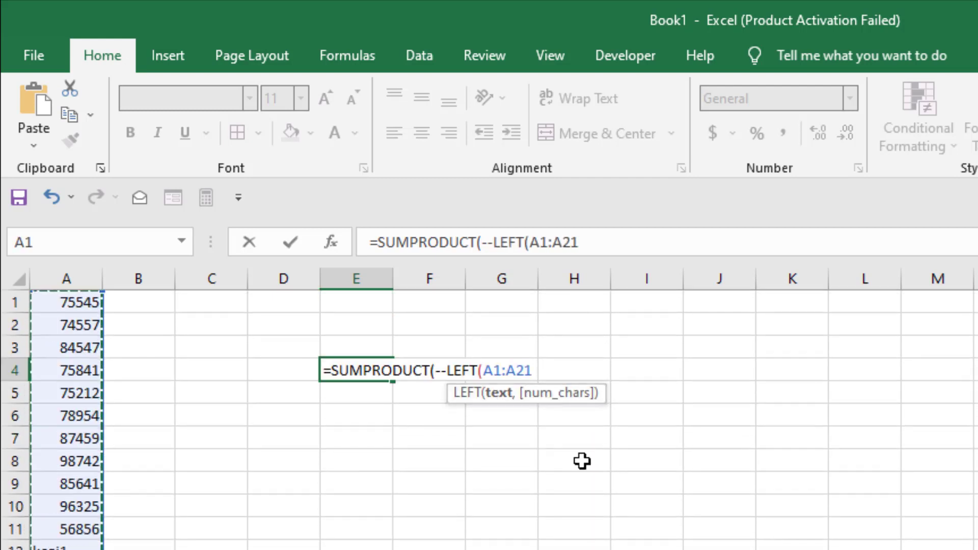
text(,)
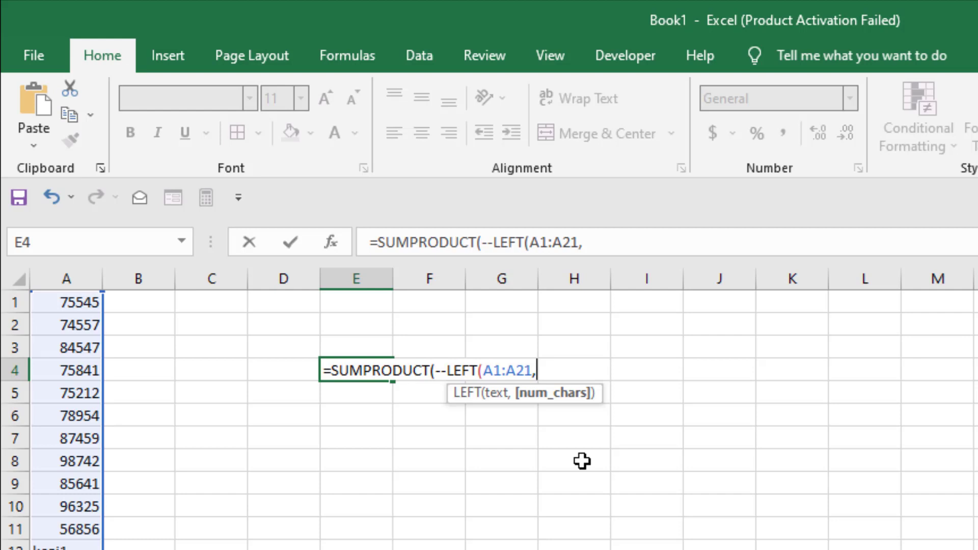
text(1)
Complete the ="7" comparison, fix the parentheses, and enter the formula, returning 5
text())
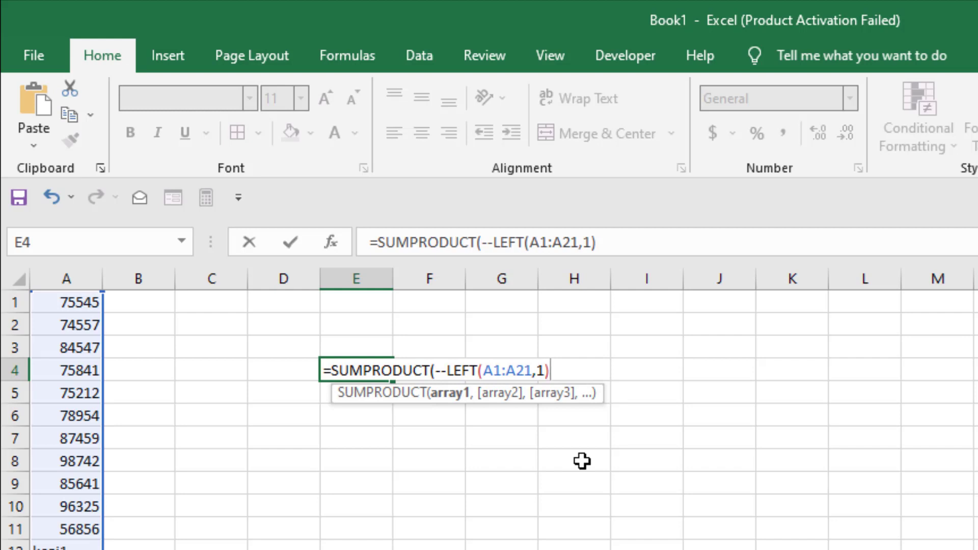
text(="")
key(BackSpace)
text(7"0)
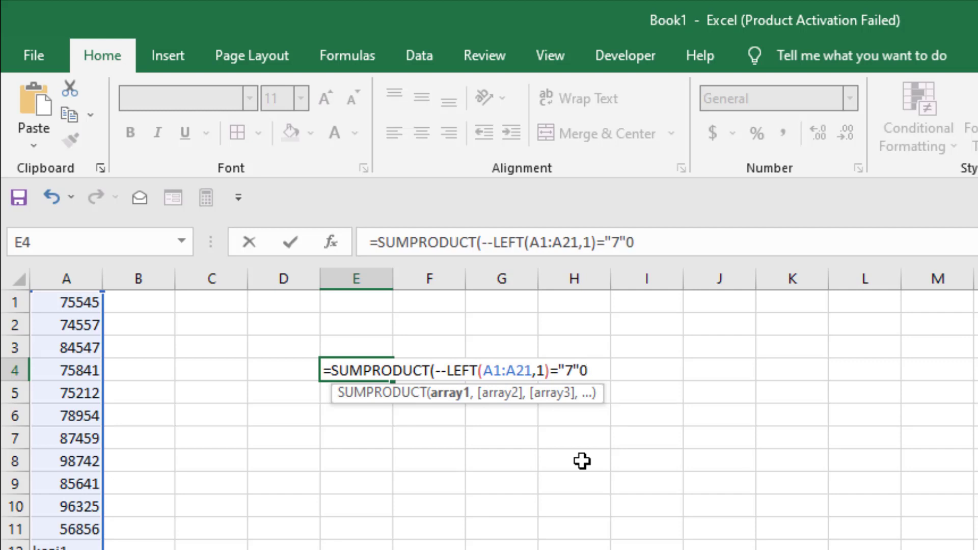
key(BackSpace)
text()))
click(448, 371)
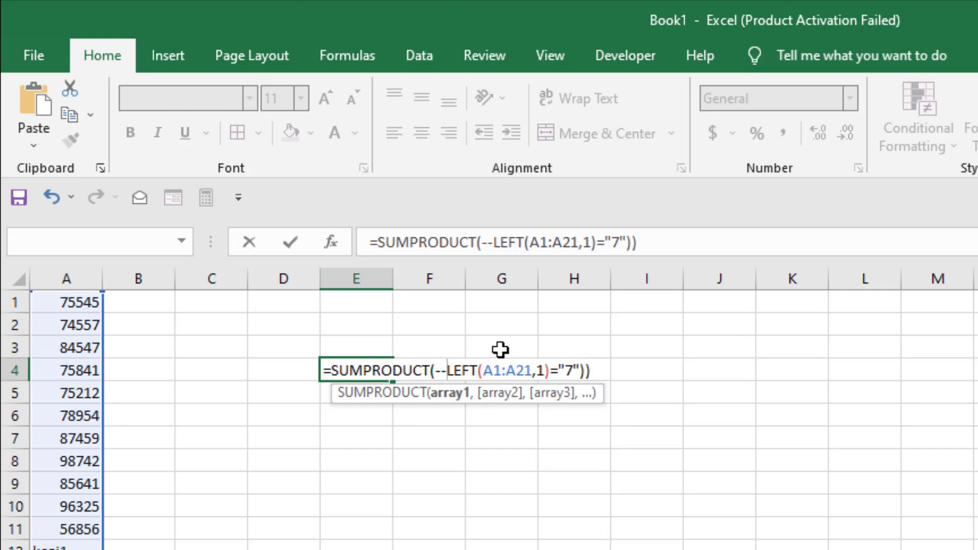
text(()
key(Return)
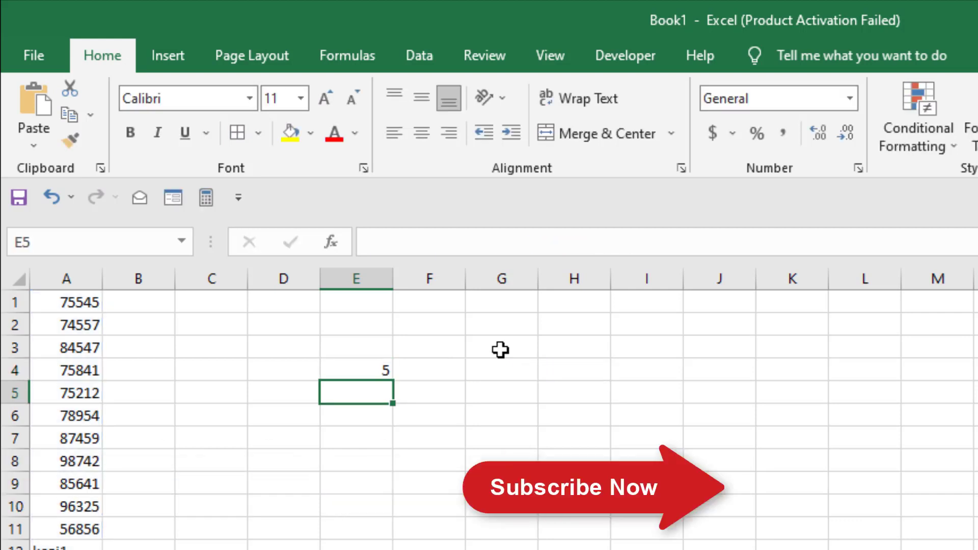
click(345, 371)
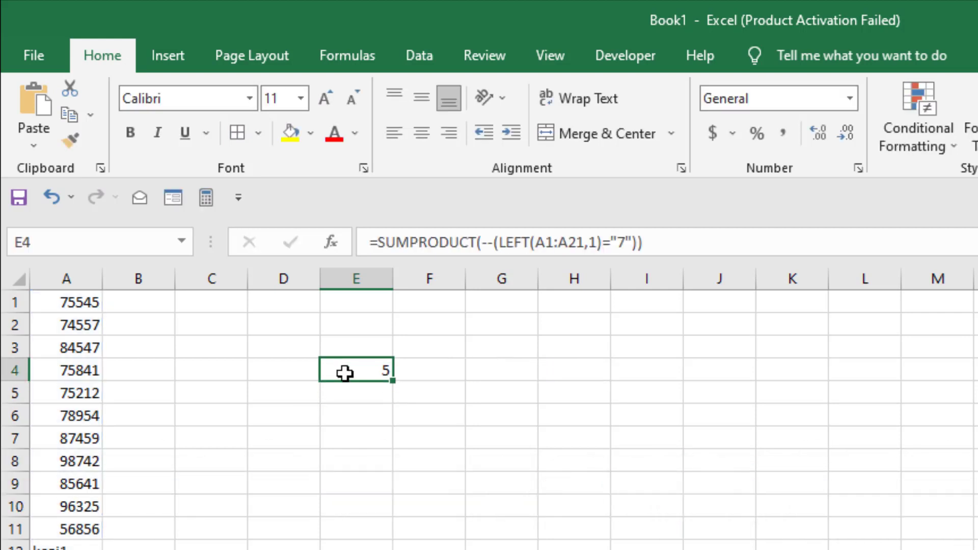
click(39, 308)
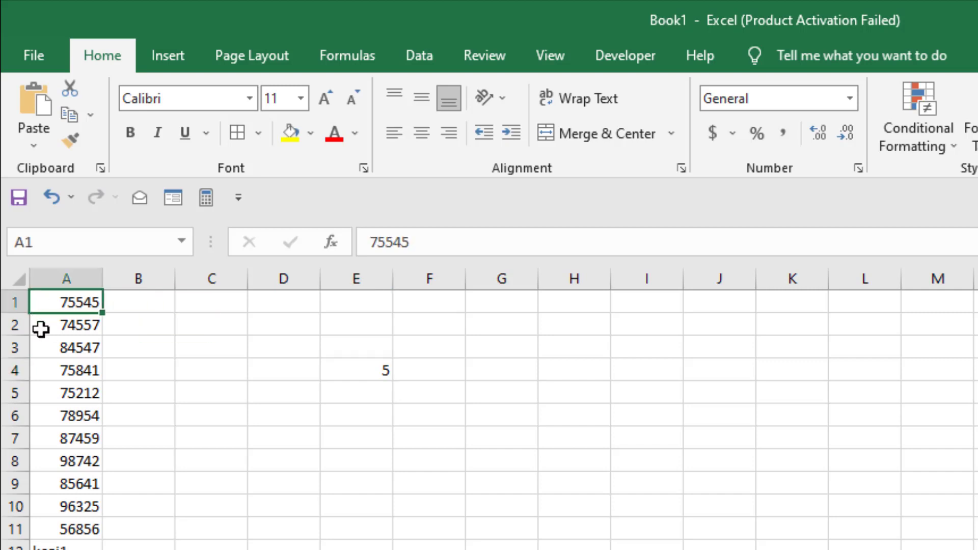
click(41, 330)
click(52, 376)
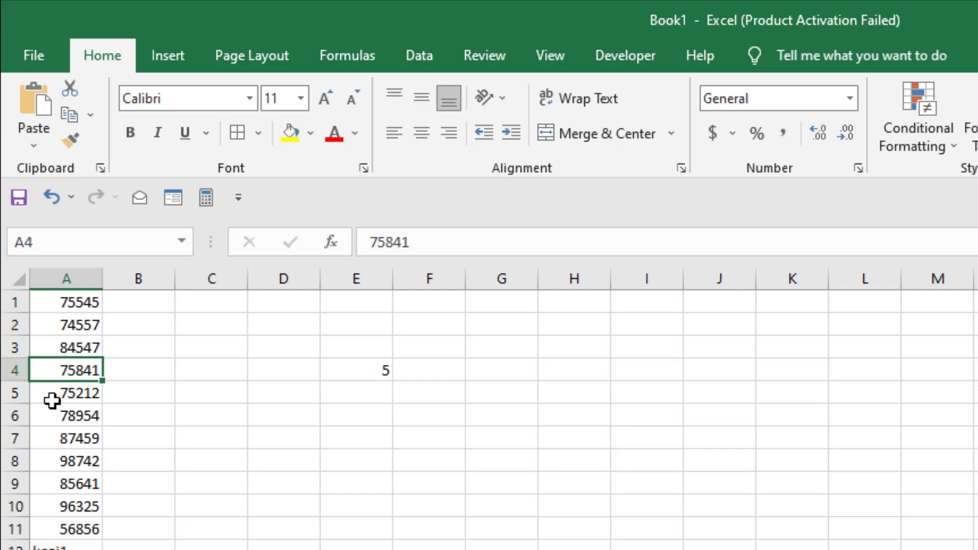
click(51, 399)
click(57, 417)
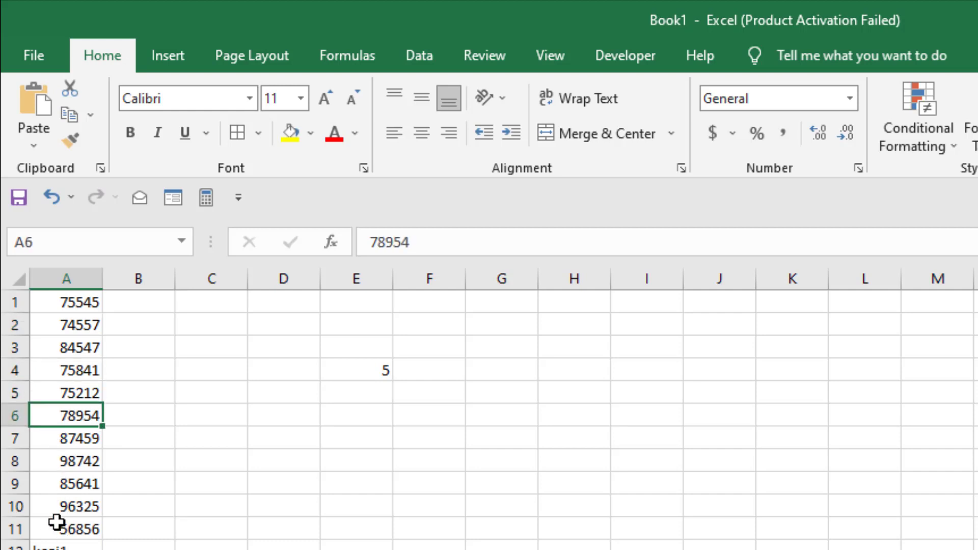
scroll(46, 525, down, 1)
scroll(117, 441, up, 1)
click(345, 367)
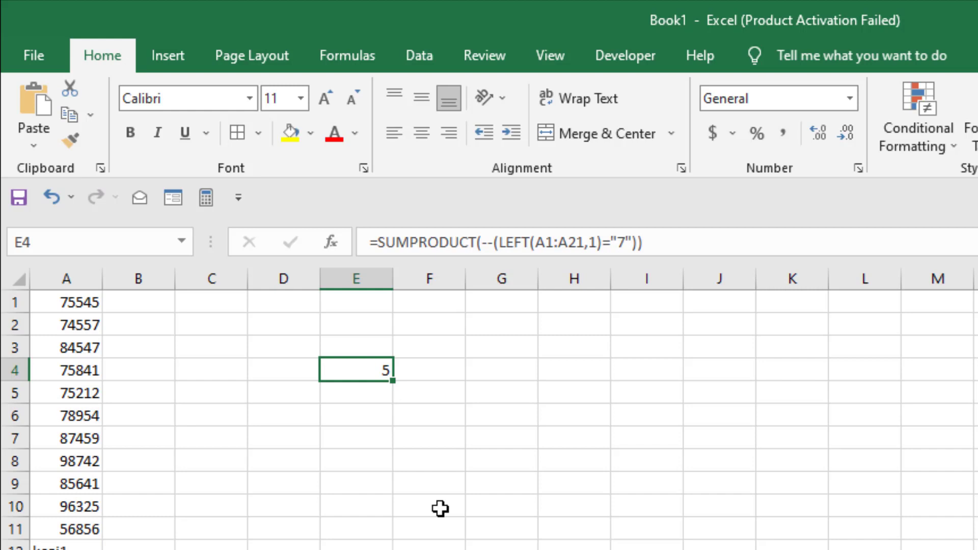
Replace the "7" criterion in E4's formula with "K", giving 10
click(623, 241)
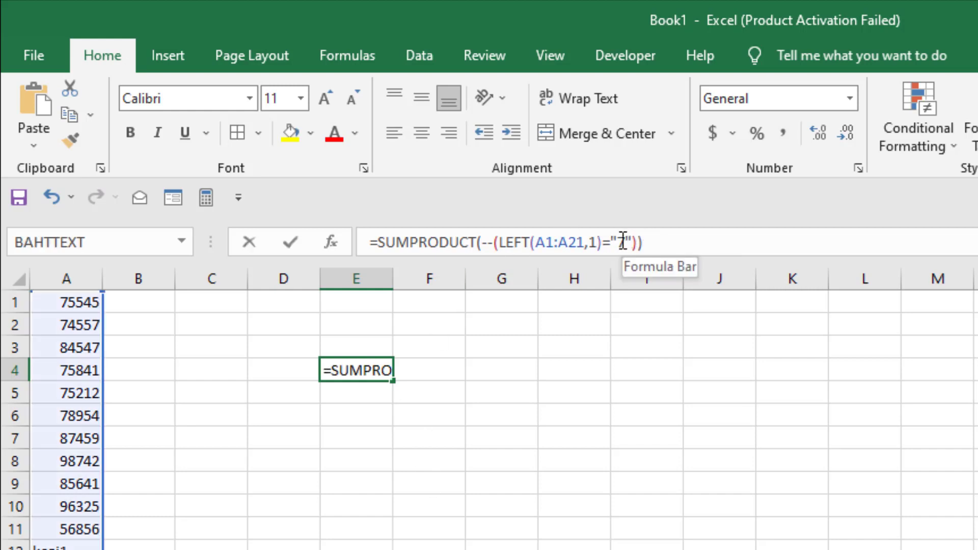
double_click(623, 241)
text(K)
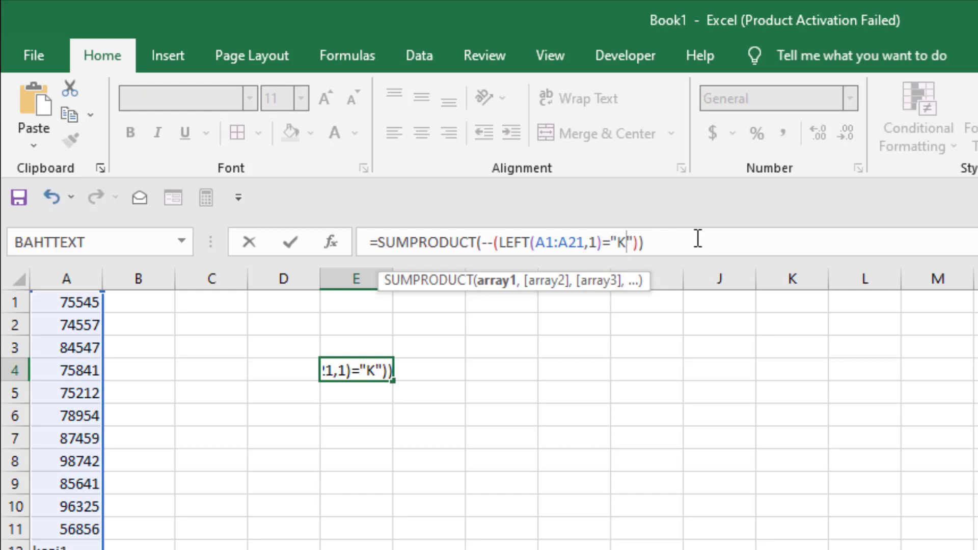
key(Return)
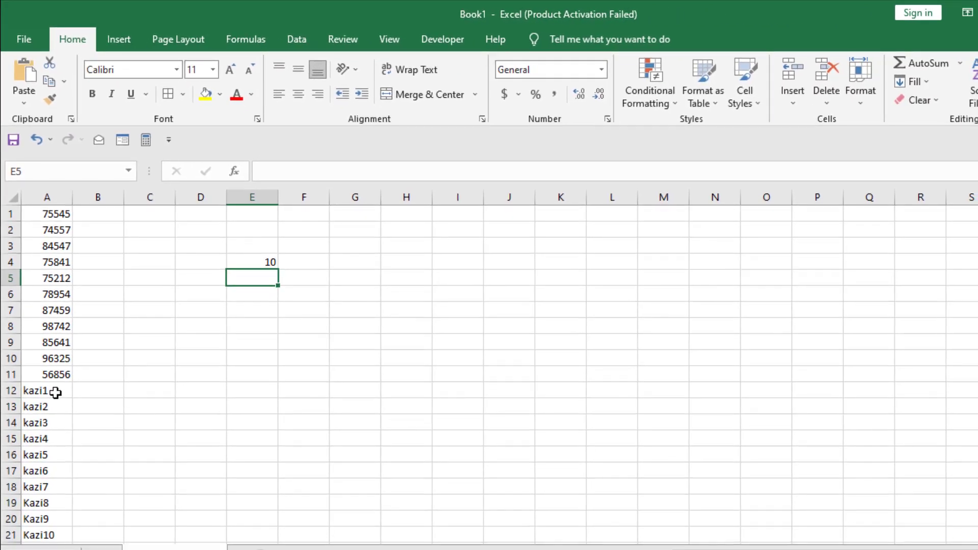
click(76, 548)
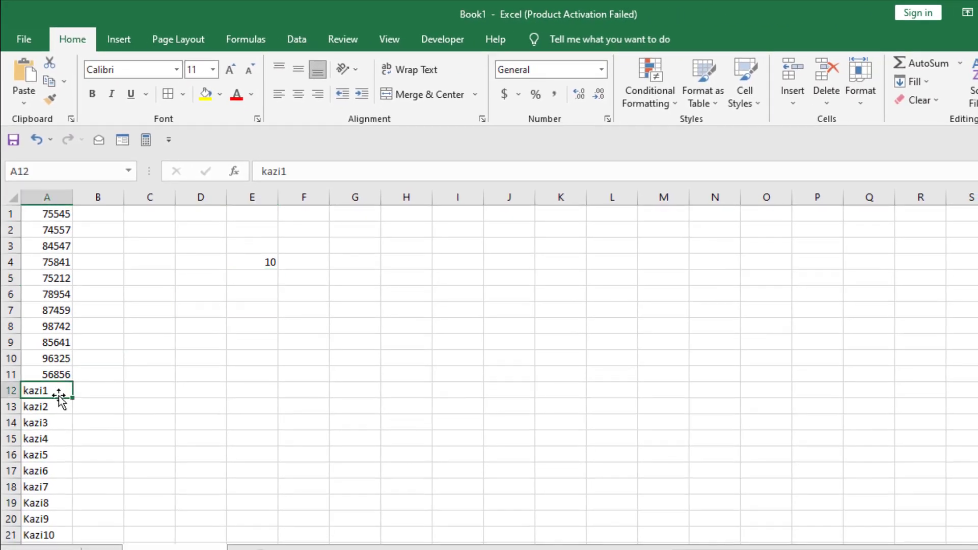
click(262, 263)
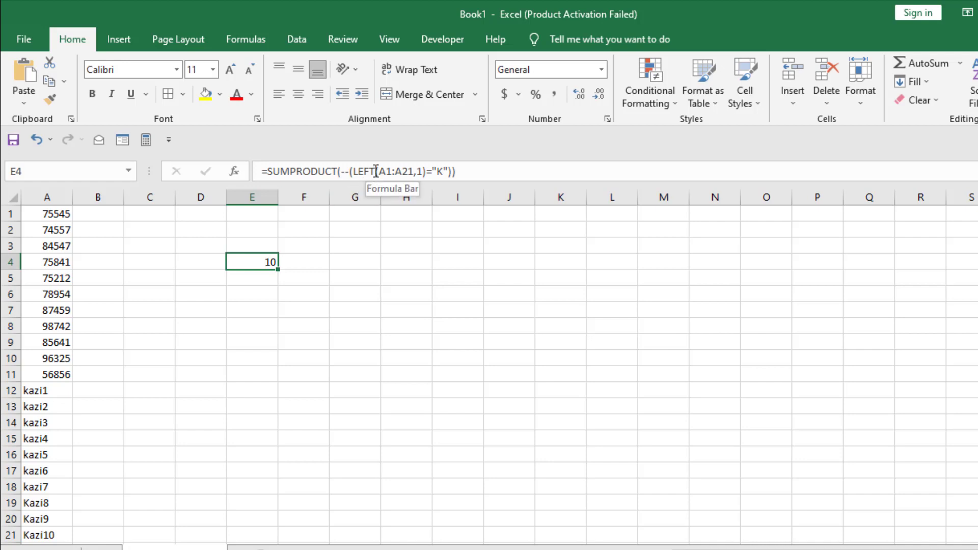
Swap LEFT for RIGHT and change "K" to "7" in E4, counting 3 entries ending with 7
drag(376, 171, 354, 171)
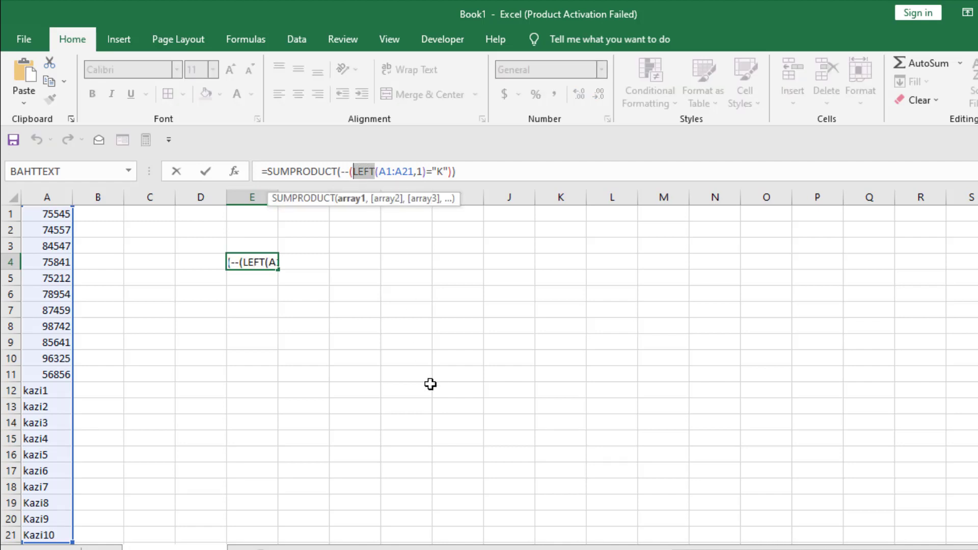
text(rIGHT)
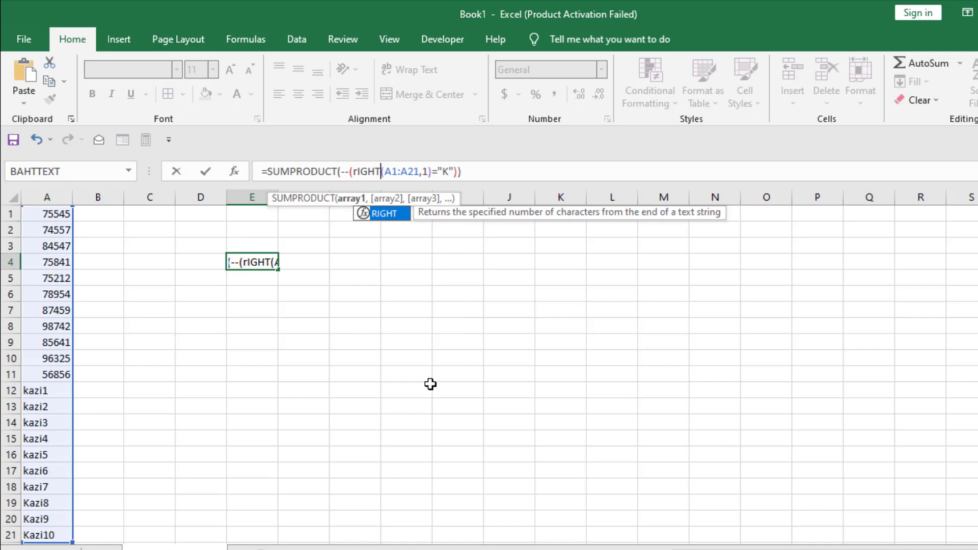
double_click(389, 213)
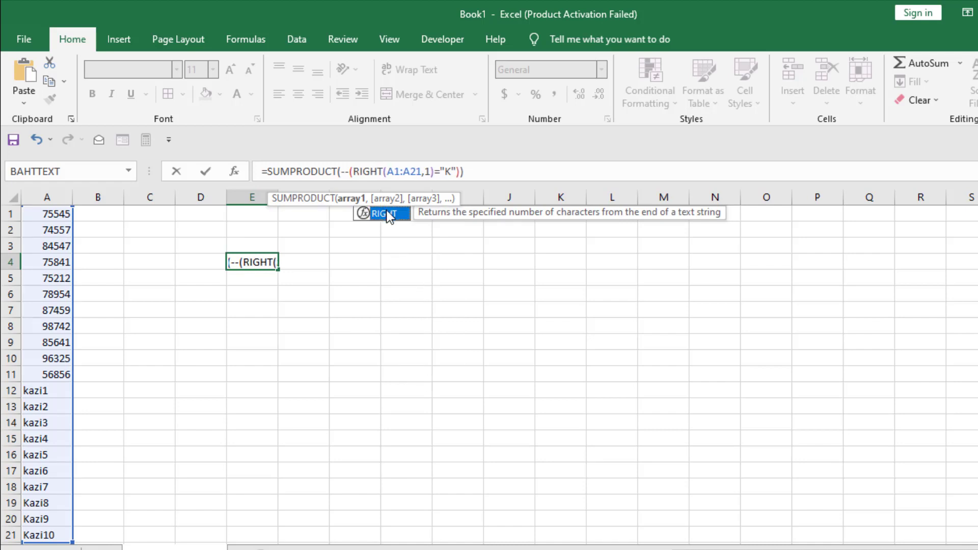
click(409, 174)
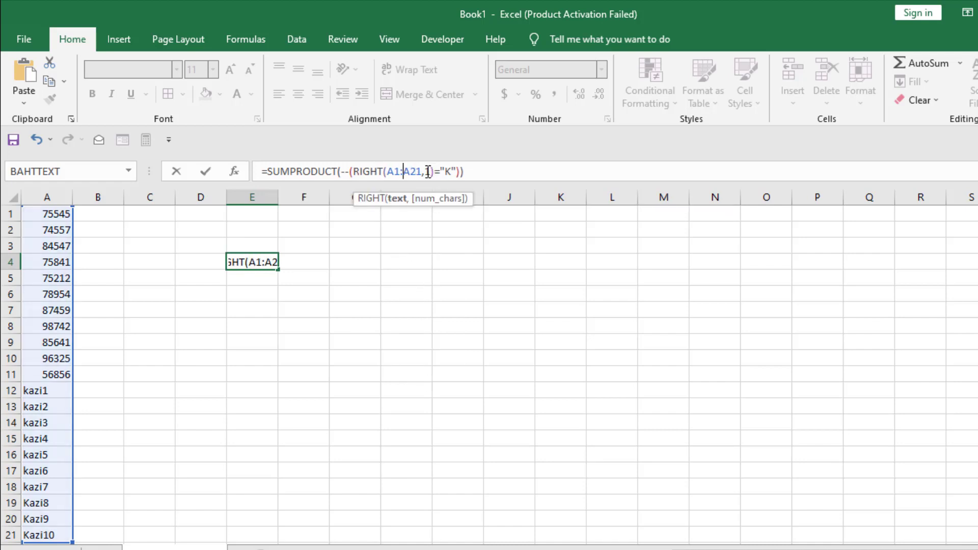
click(427, 171)
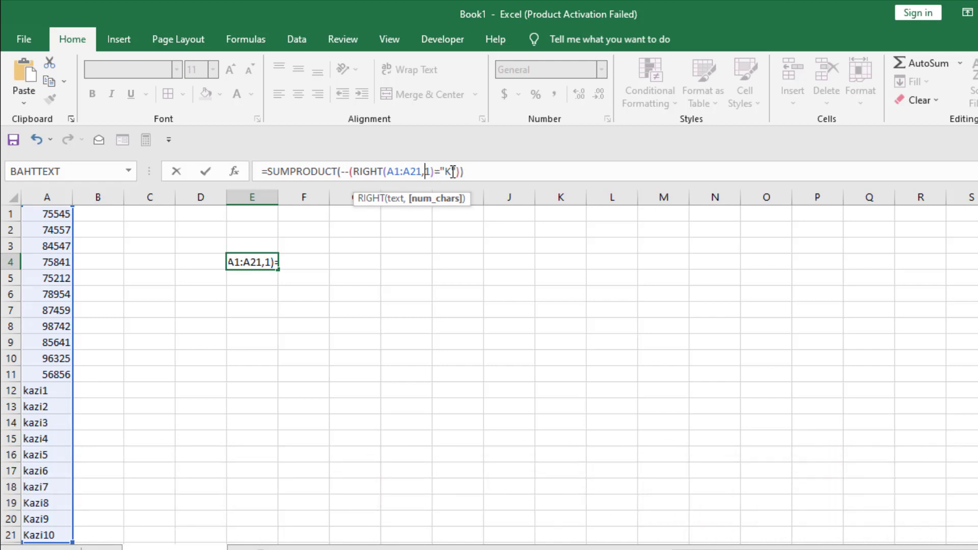
click(447, 172)
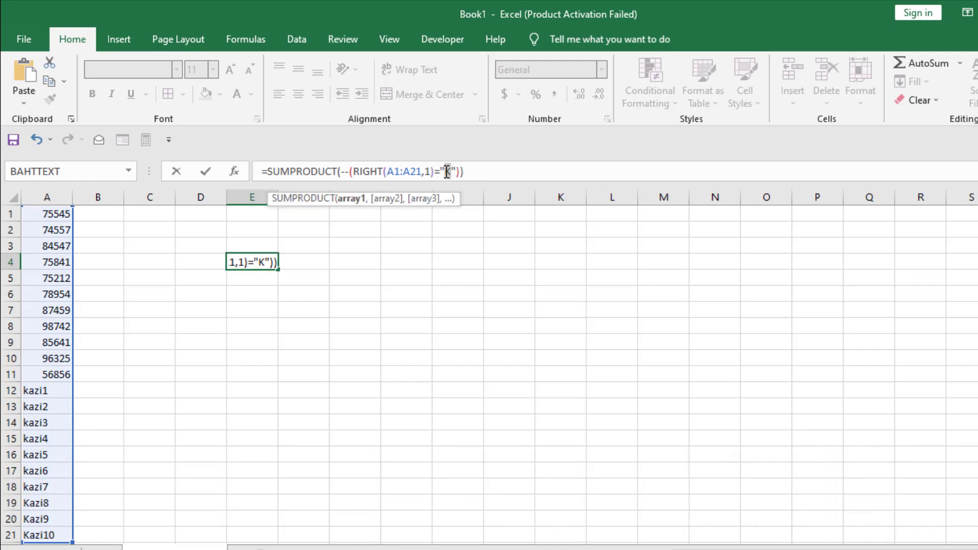
text(7)
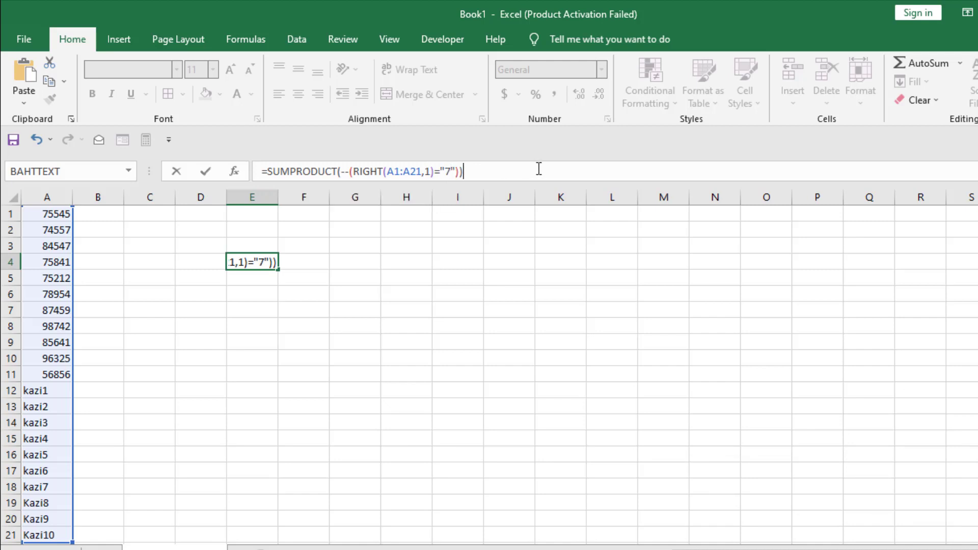
key(Return)
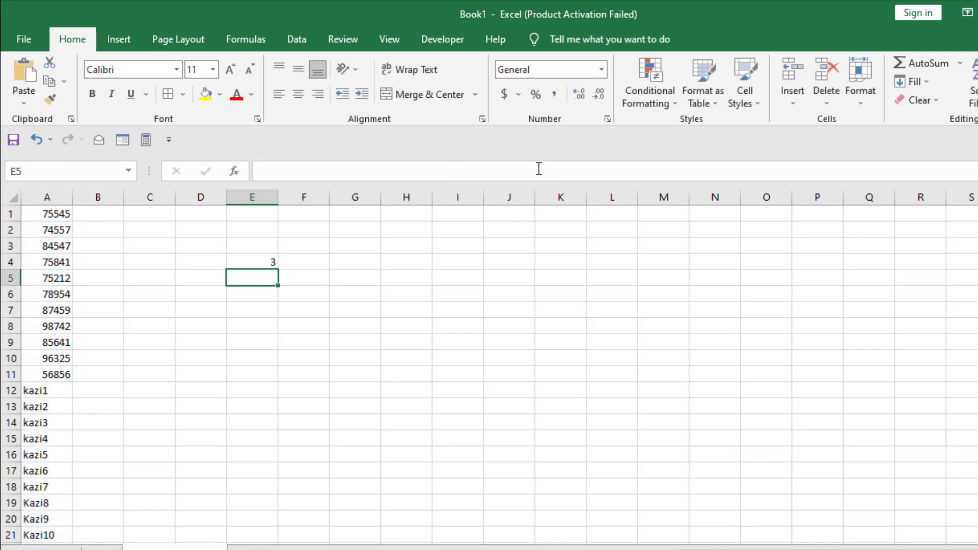
click(257, 262)
click(61, 228)
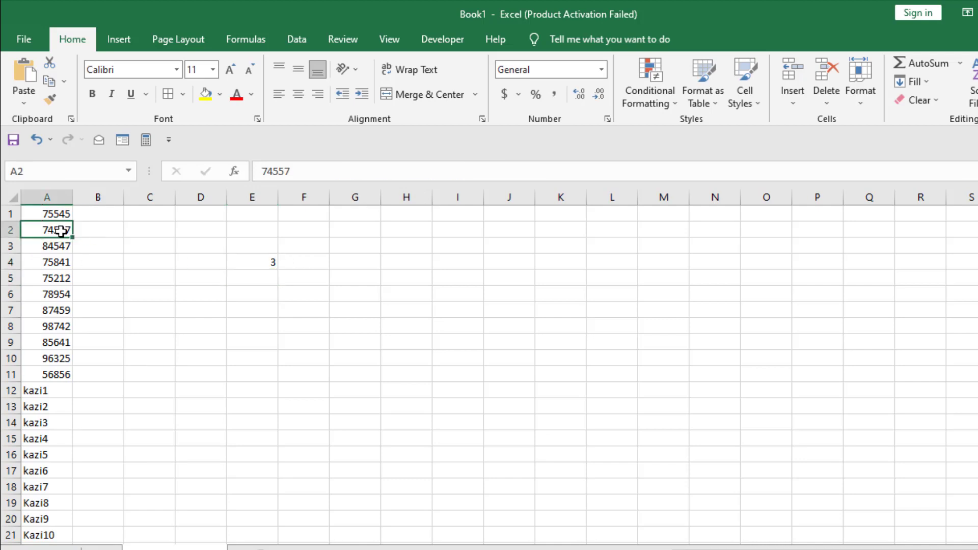
click(68, 249)
scroll(88, 339, down, 3)
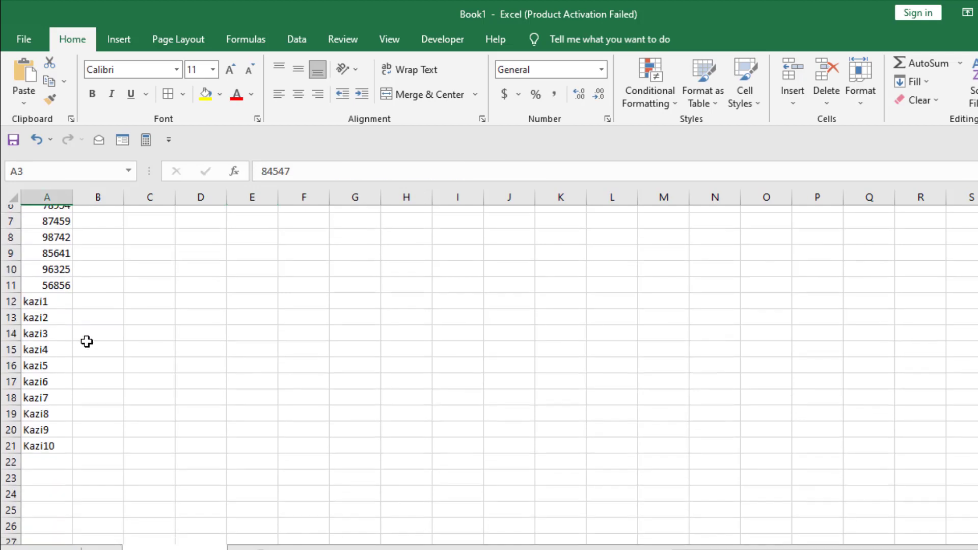
click(47, 346)
scroll(215, 417, up, 3)
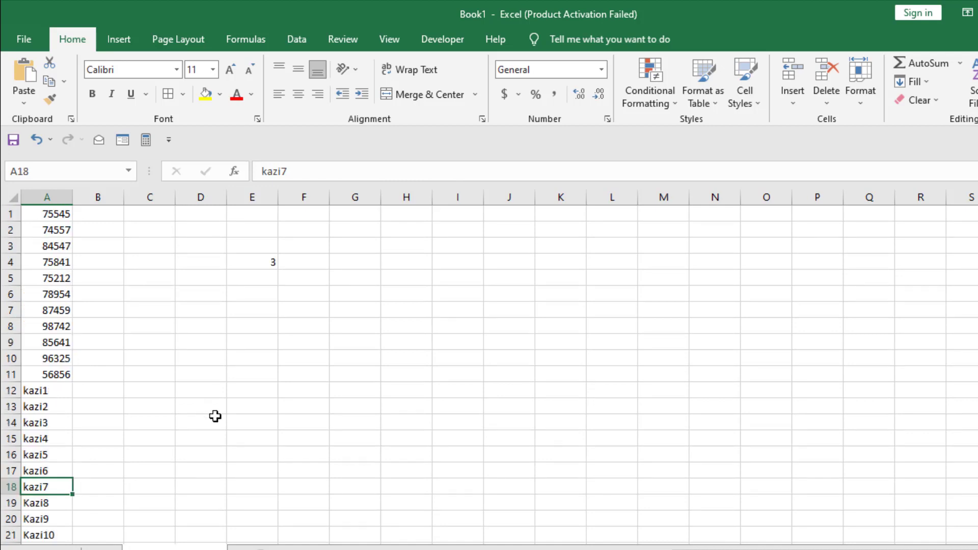